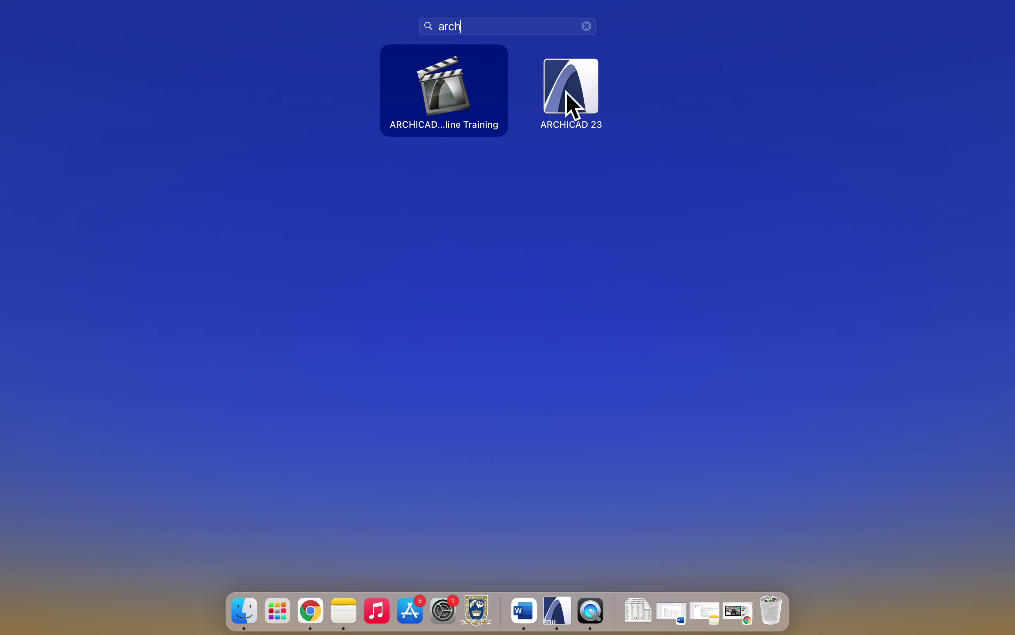
- Launch ARCHICAD 23 and start a new project
left_click(579, 95)
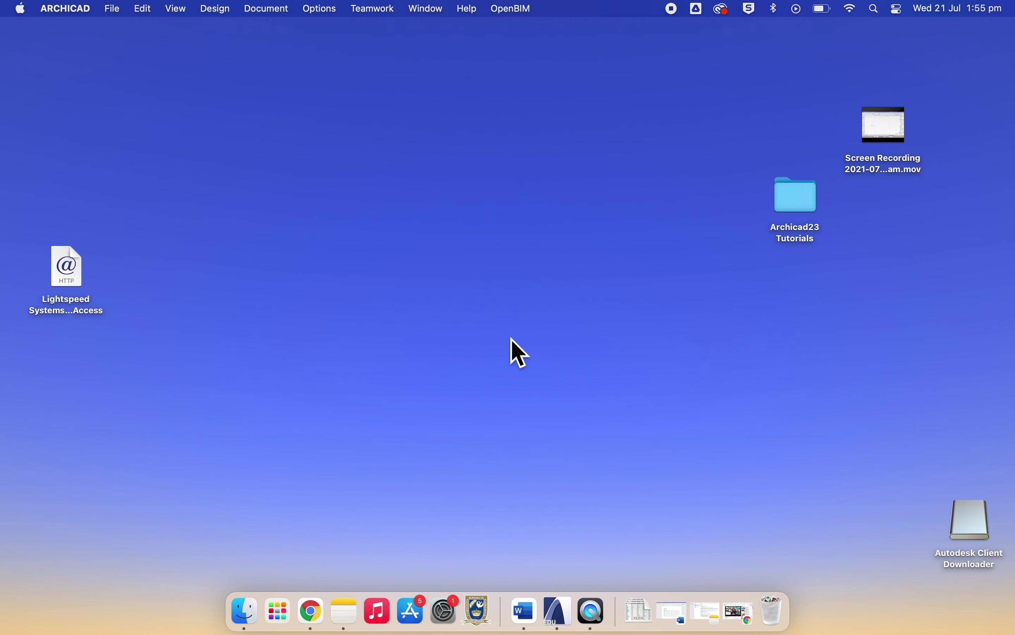
left_click(117, 16)
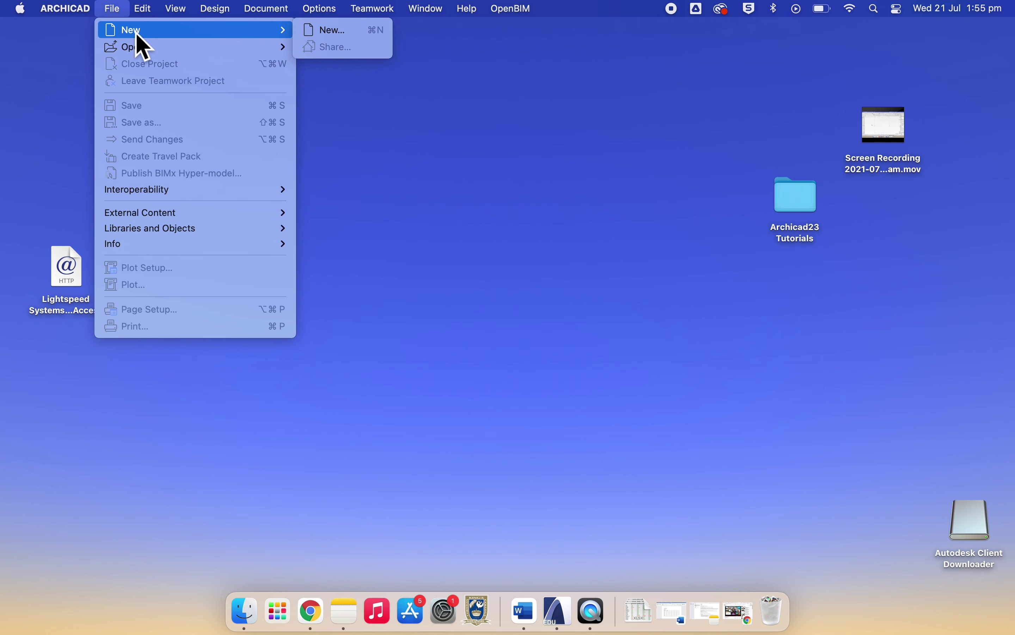
left_click(136, 37)
left_click(114, 10)
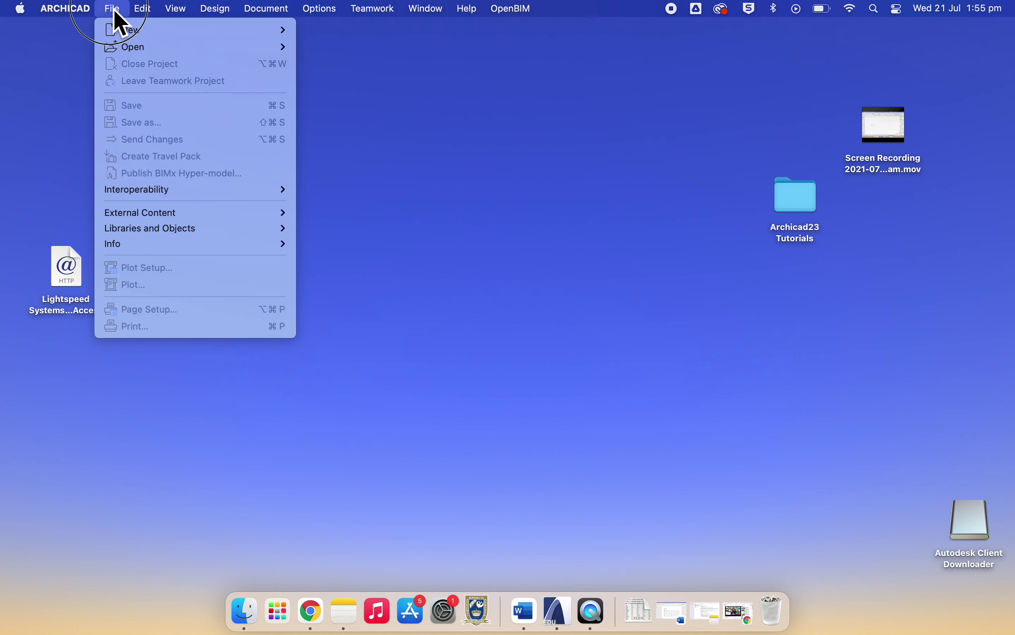
mouse_move(159, 25)
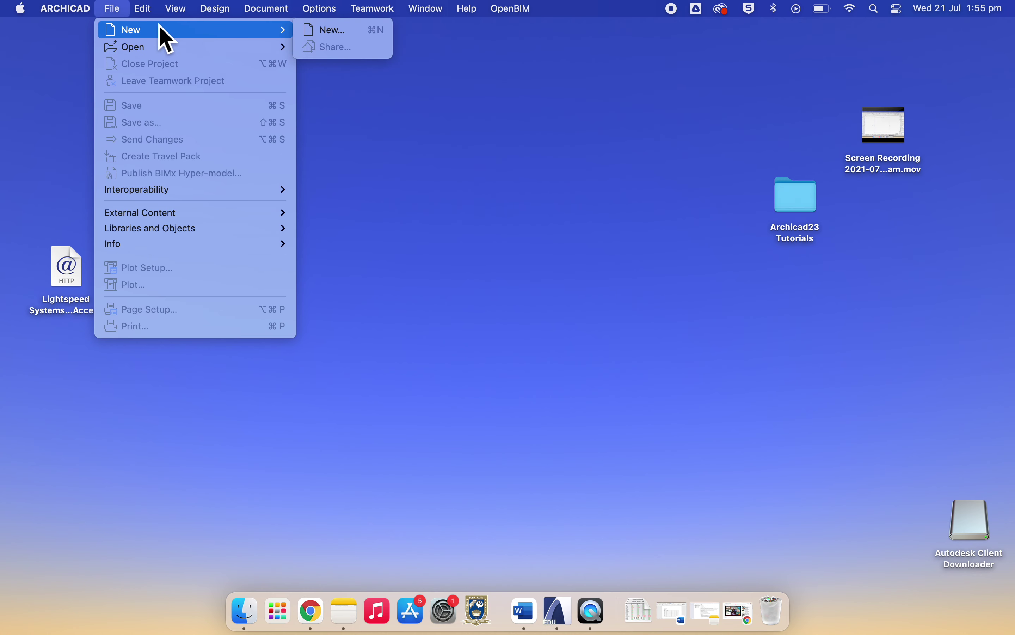
left_click(334, 30)
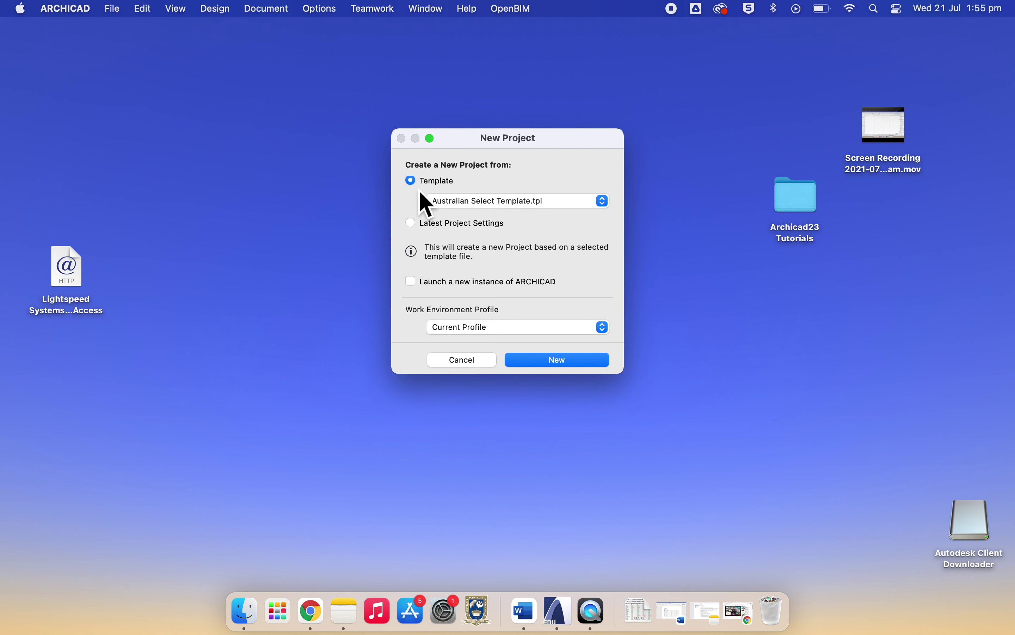
- Create the project from Australian Select Template.tpl, using Current Profile as the work environment profile
left_click(538, 203)
left_click(538, 203)
left_click(504, 328)
left_click(490, 329)
left_click(560, 361)
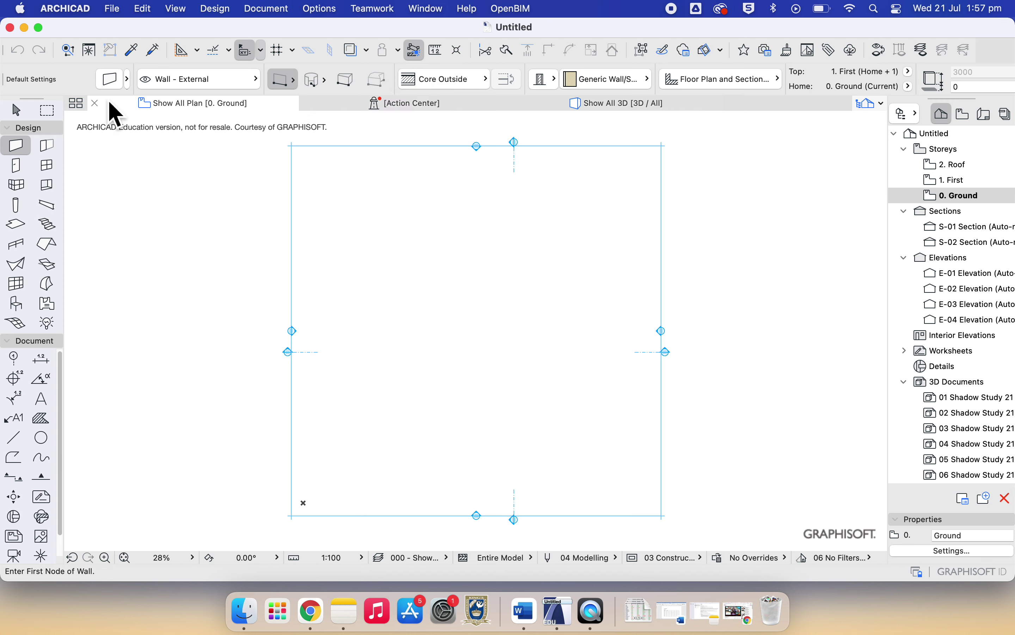
- Activate the Slab tool on the ground floor plan
left_click(16, 225)
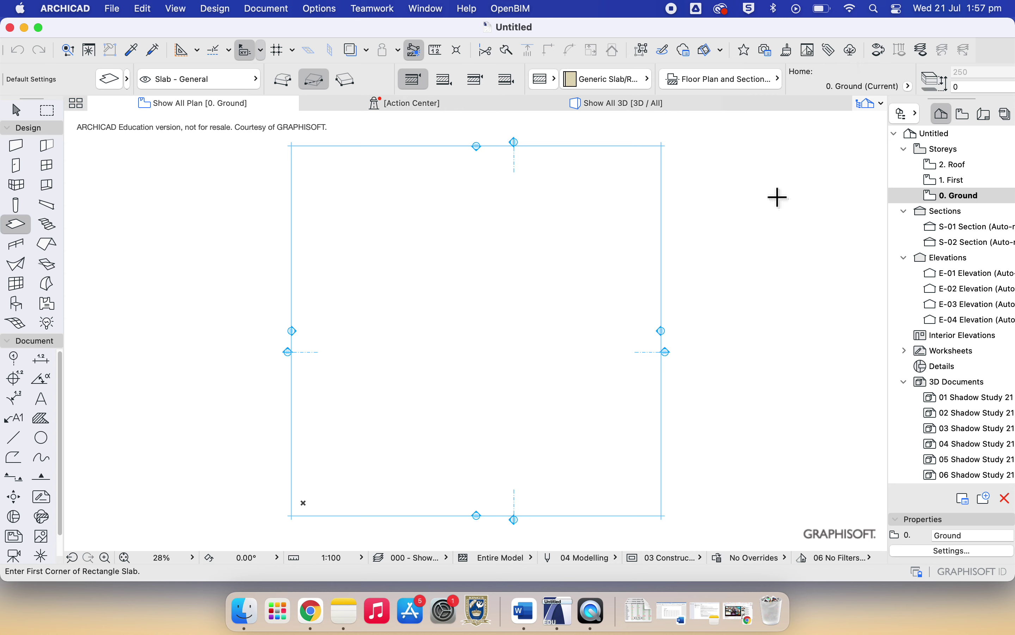
scroll(964, 188, "up", 1)
scroll(883, 166, "up", 1)
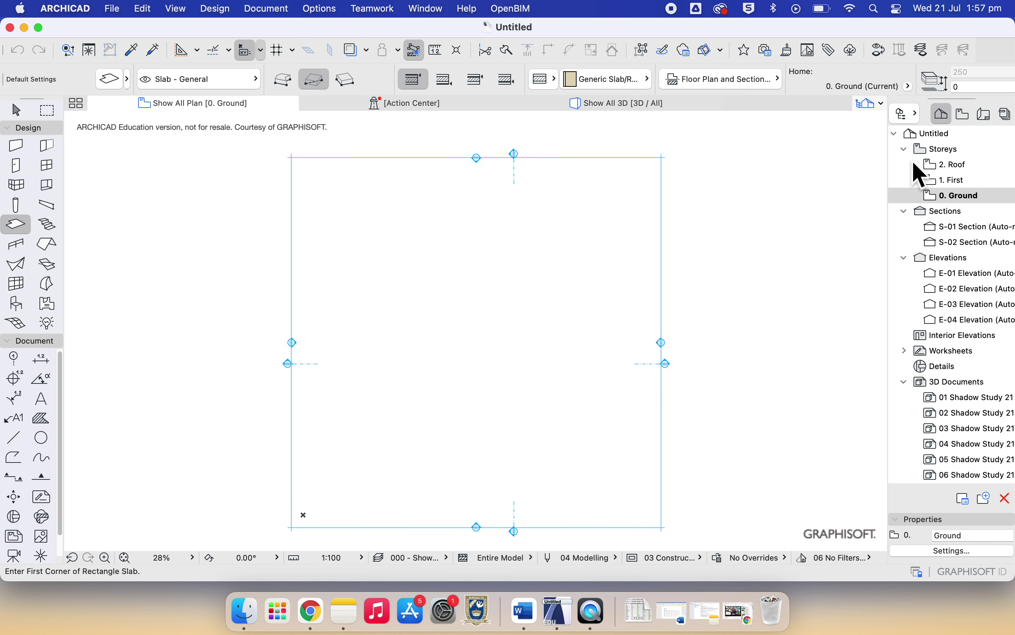
- Look through the project map's storeys, sections, elevations, 3D documents and schedules, collapsing the schedule Elements group
left_click(941, 155)
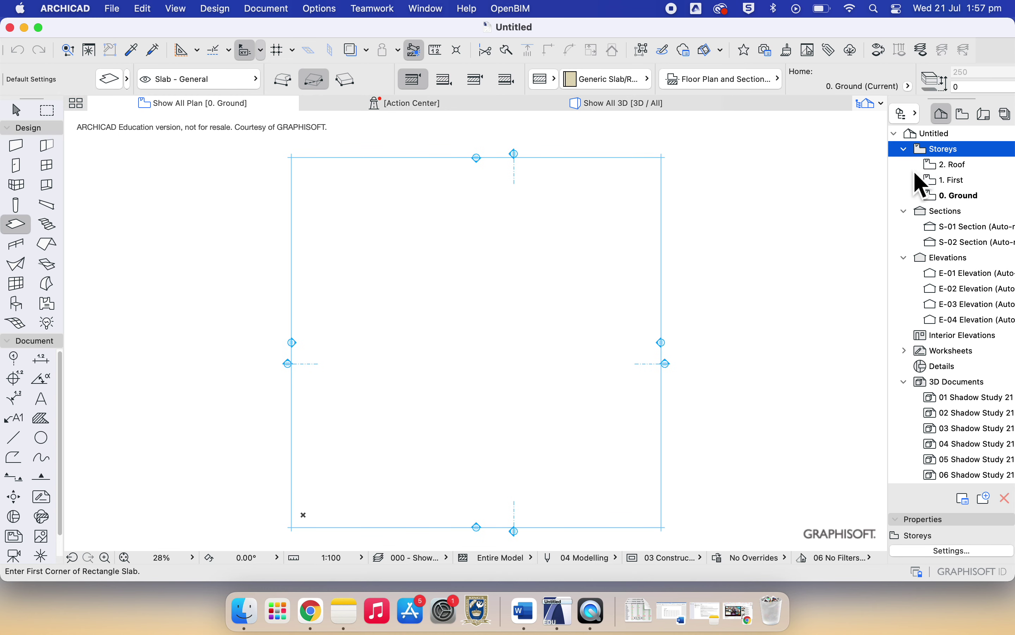
left_click(949, 212)
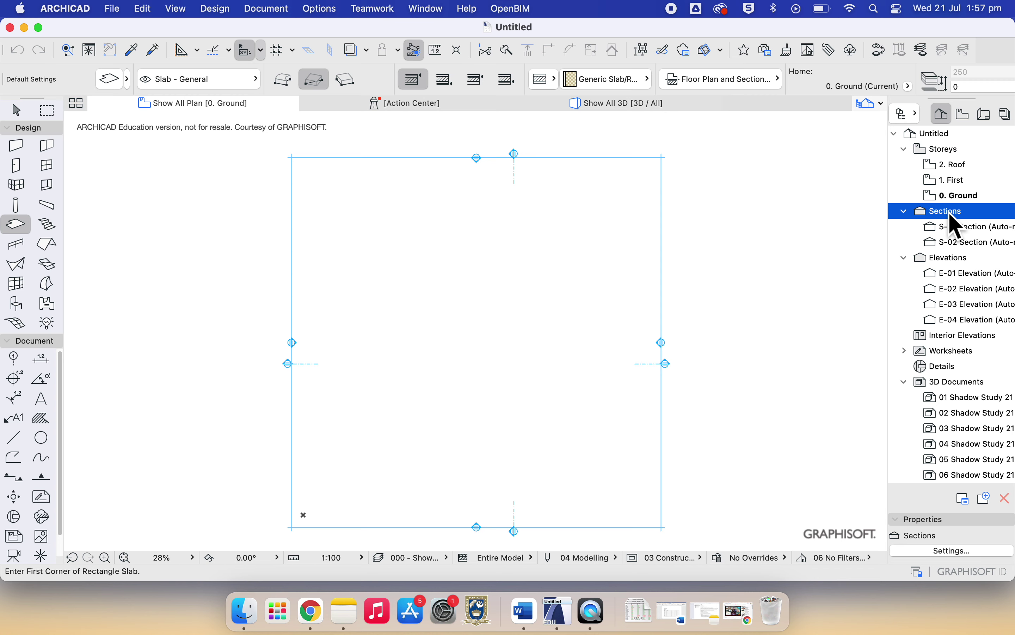
left_click(946, 260)
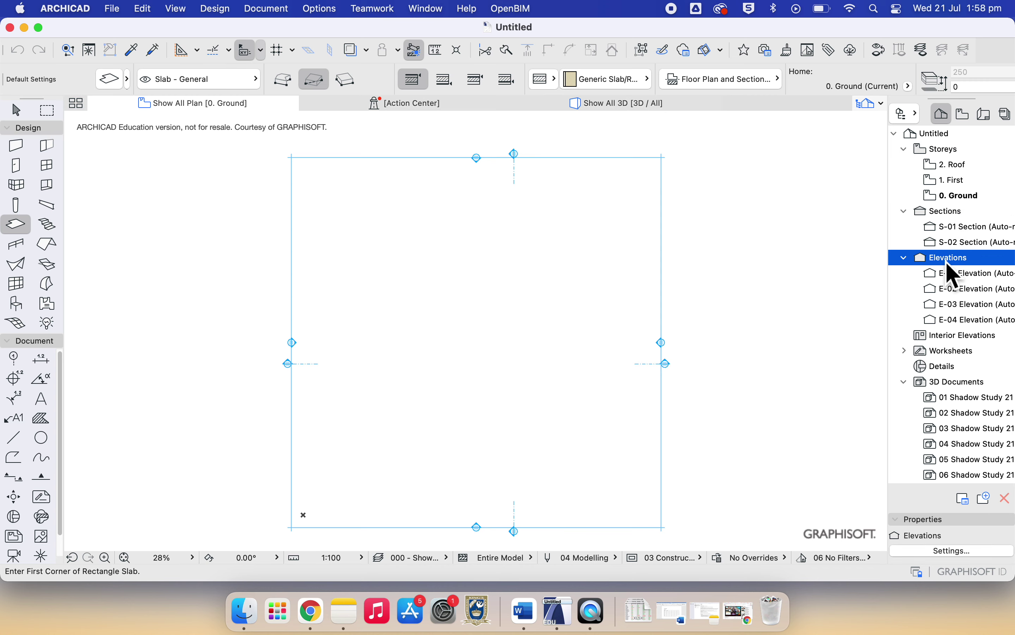
scroll(952, 293, "down", 5)
left_click(952, 302)
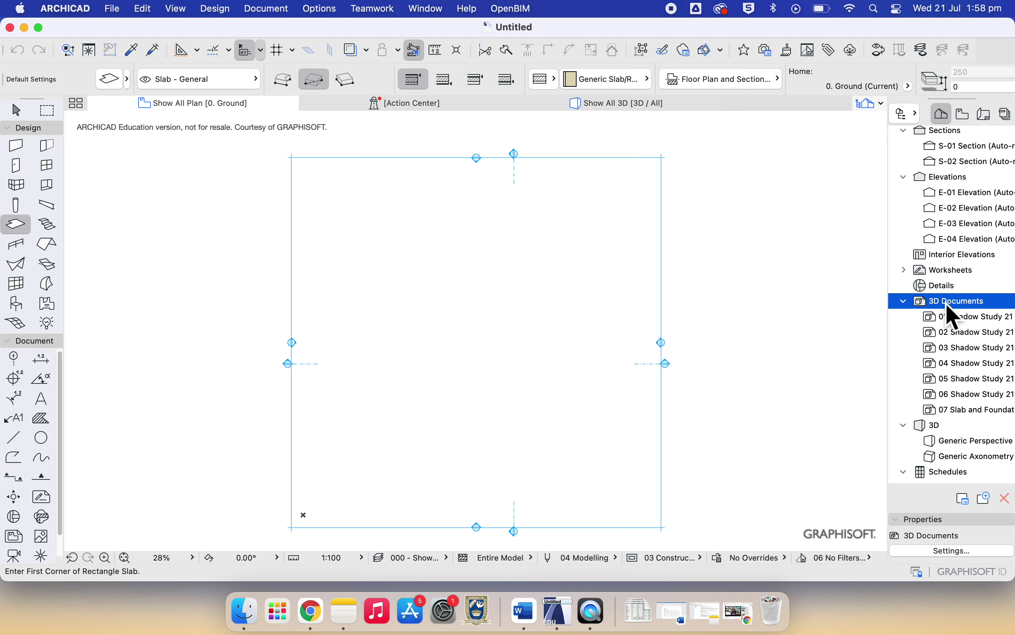
scroll(947, 302, "down", 6)
scroll(947, 295, "down", 15)
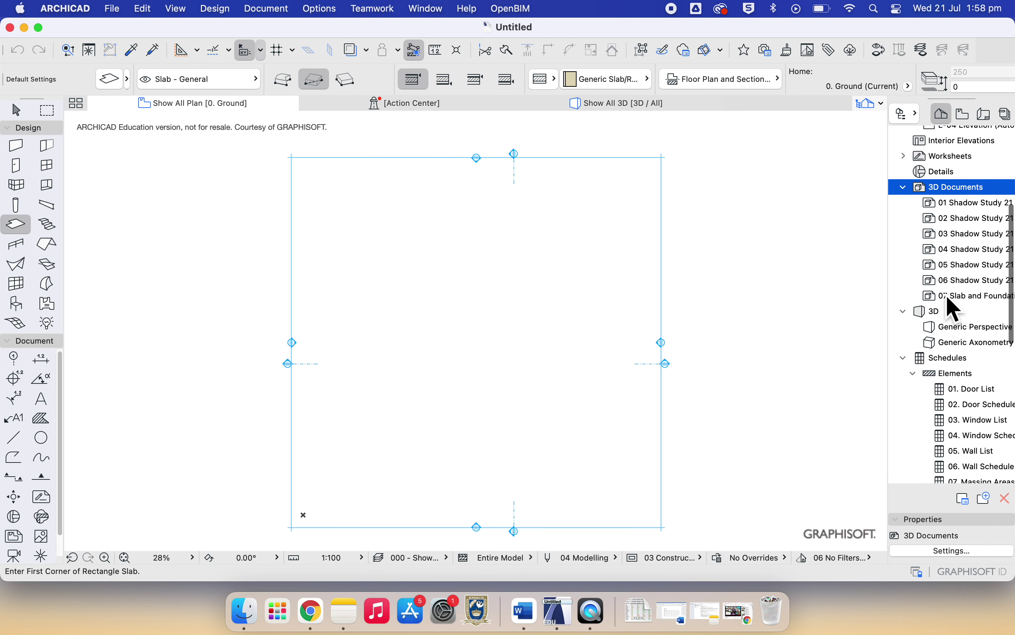
scroll(946, 295, "down", 5)
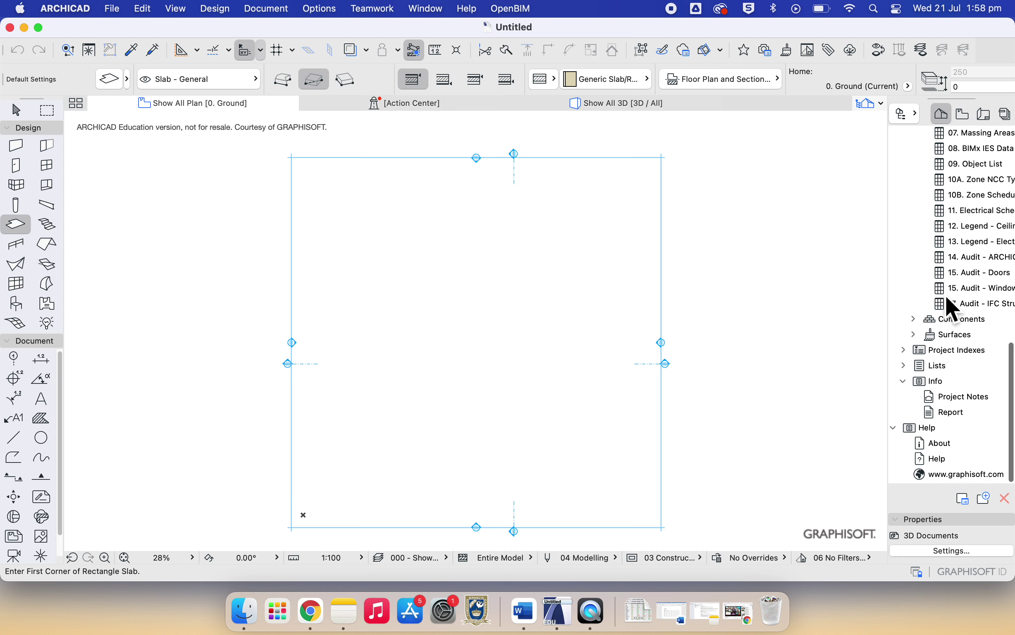
scroll(947, 296, "up", 8)
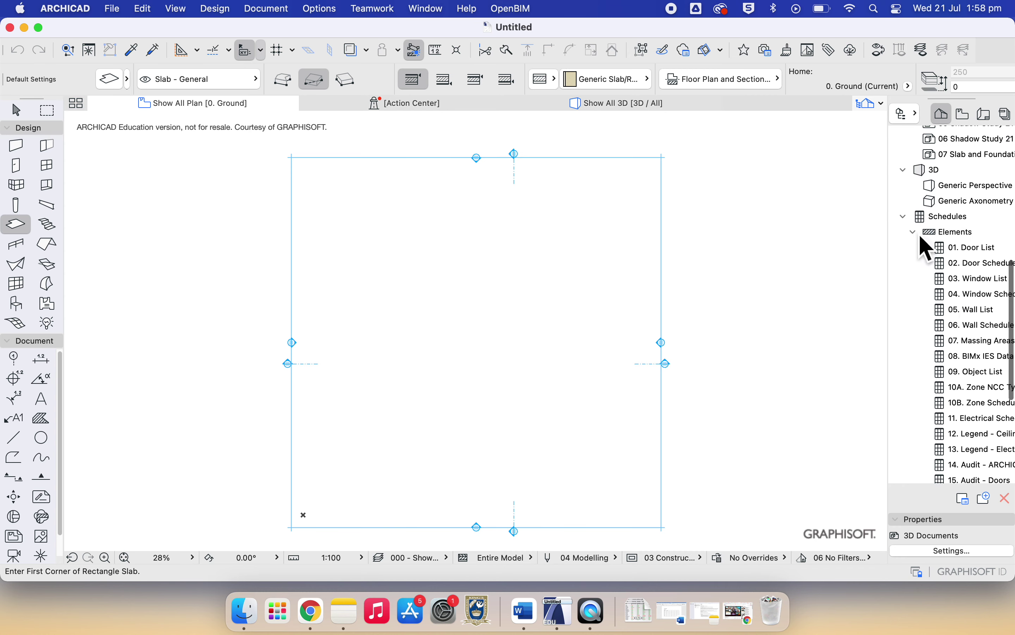
left_click(914, 232)
scroll(920, 236, "up", 3)
scroll(920, 235, "up", 5)
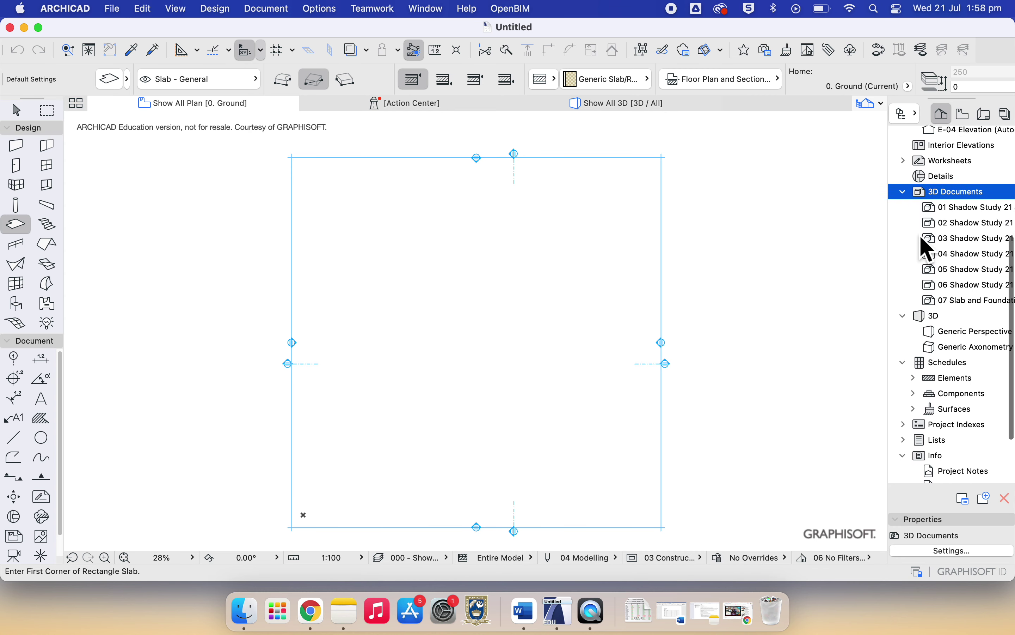
scroll(920, 235, "up", 2)
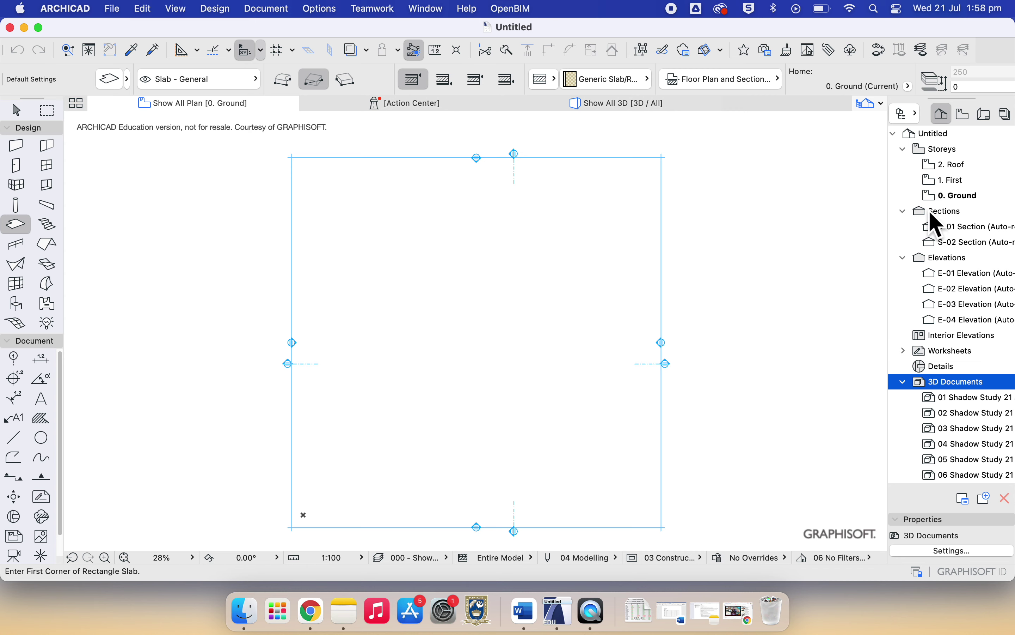
- Open the project's Story Settings and delete the First storey between Ground and Roof
left_click(943, 153)
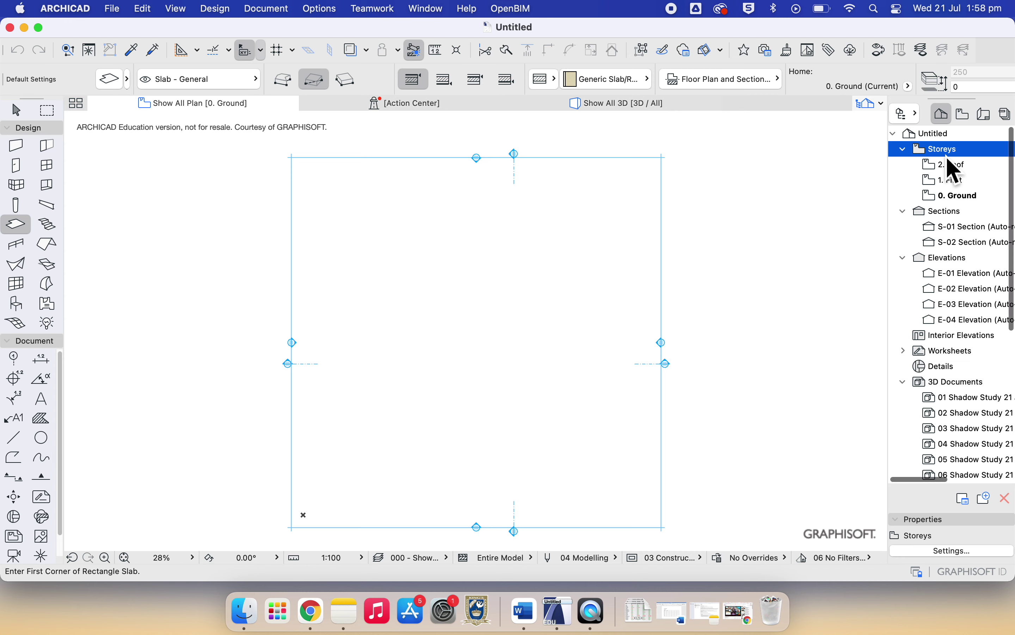
right_click(947, 161)
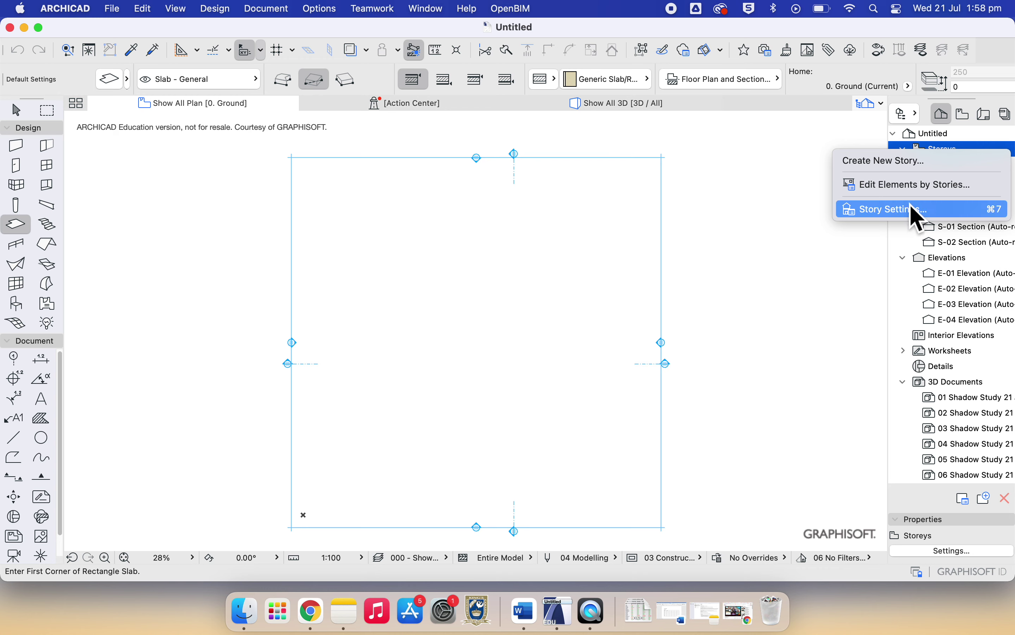
left_click(850, 209)
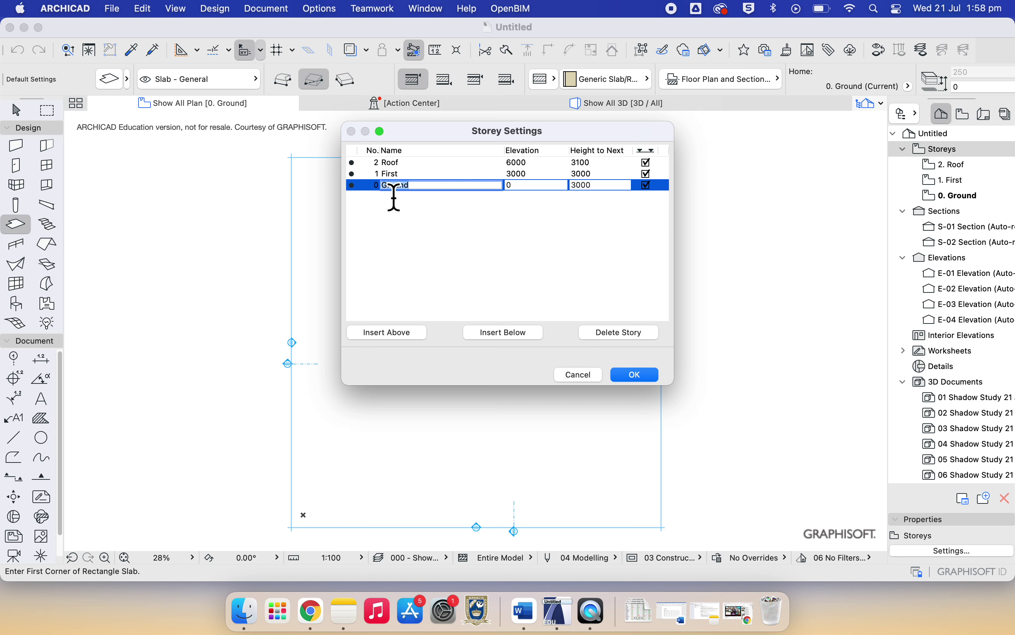
left_click(388, 173)
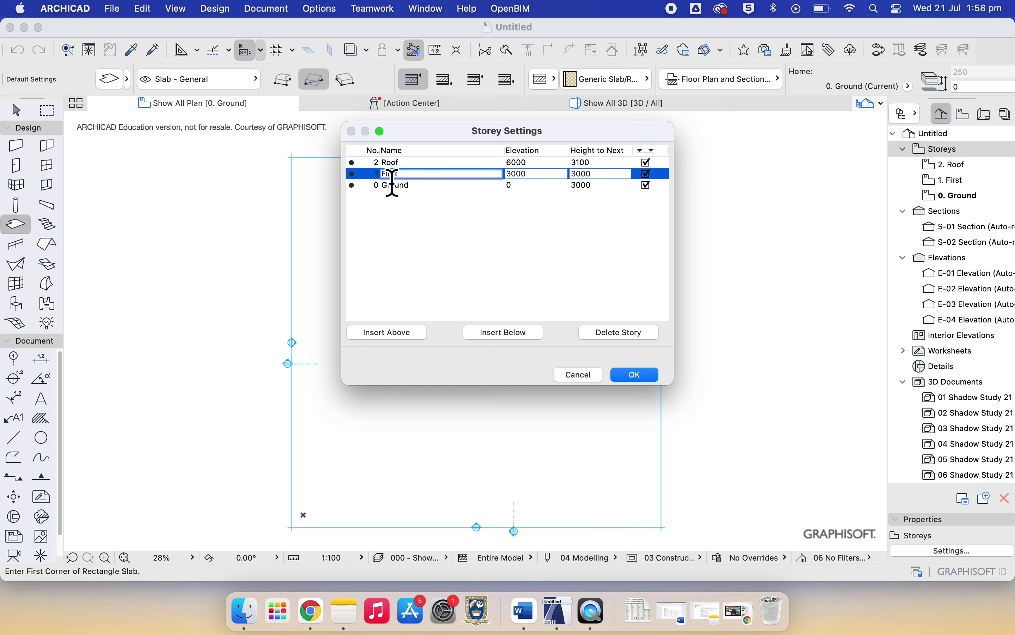
left_click(394, 172)
left_click(392, 164)
left_click(432, 220)
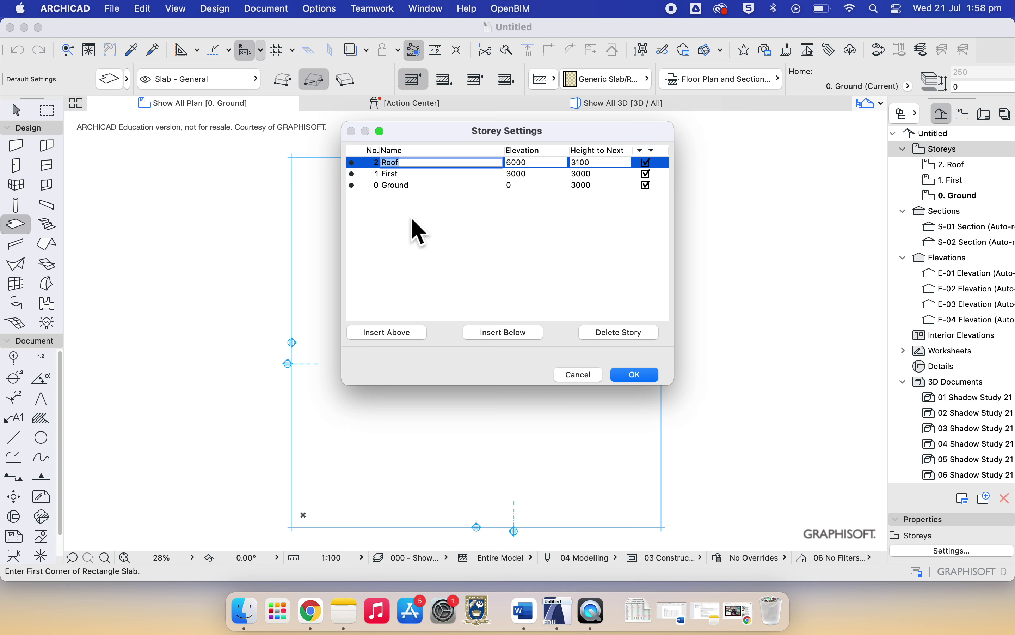
left_click(393, 185)
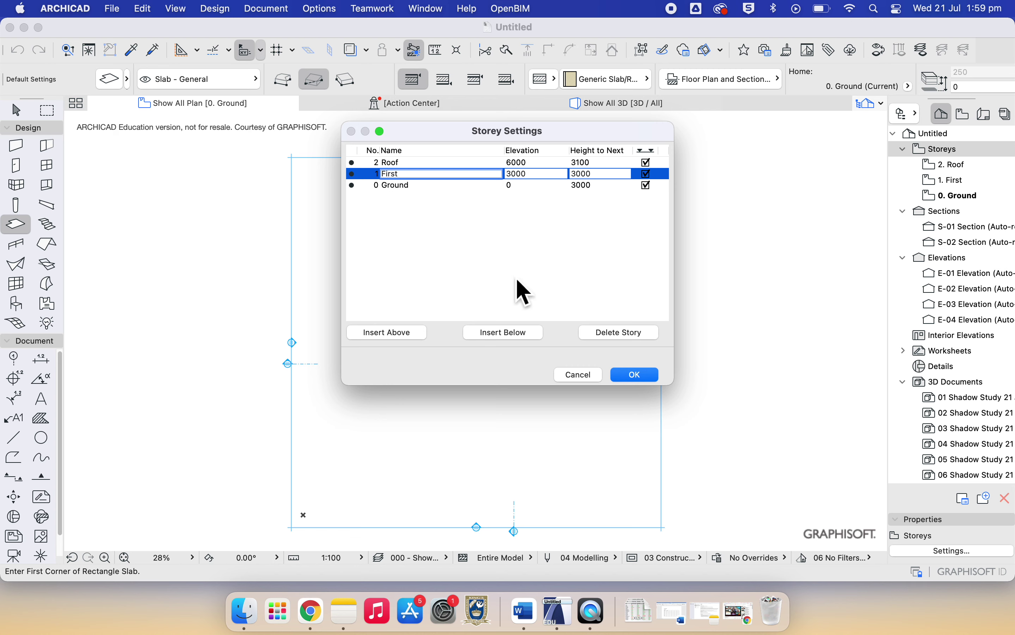
left_click(607, 338)
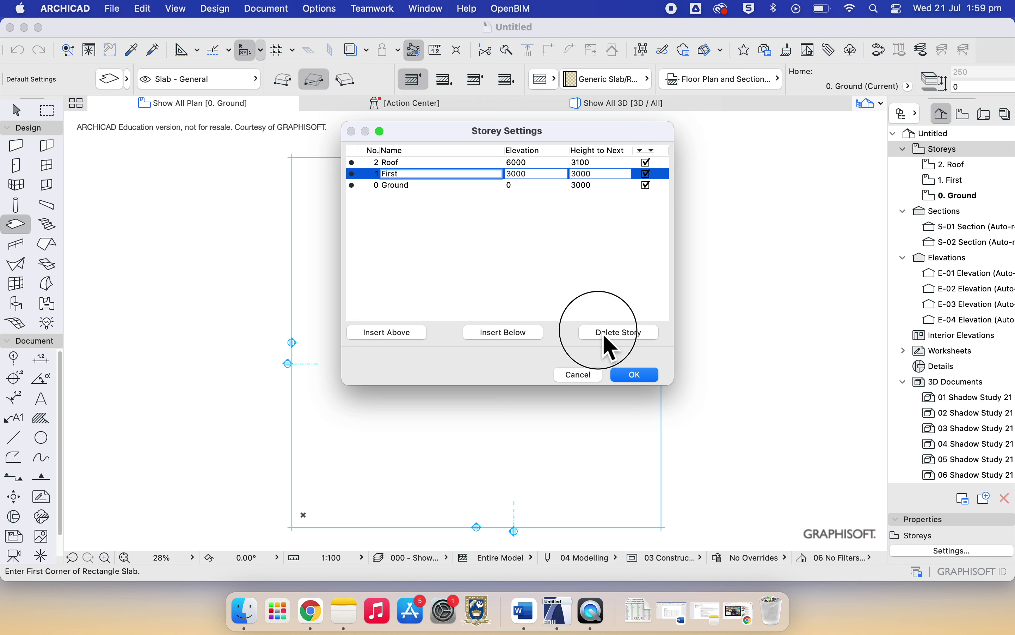
left_click(420, 221)
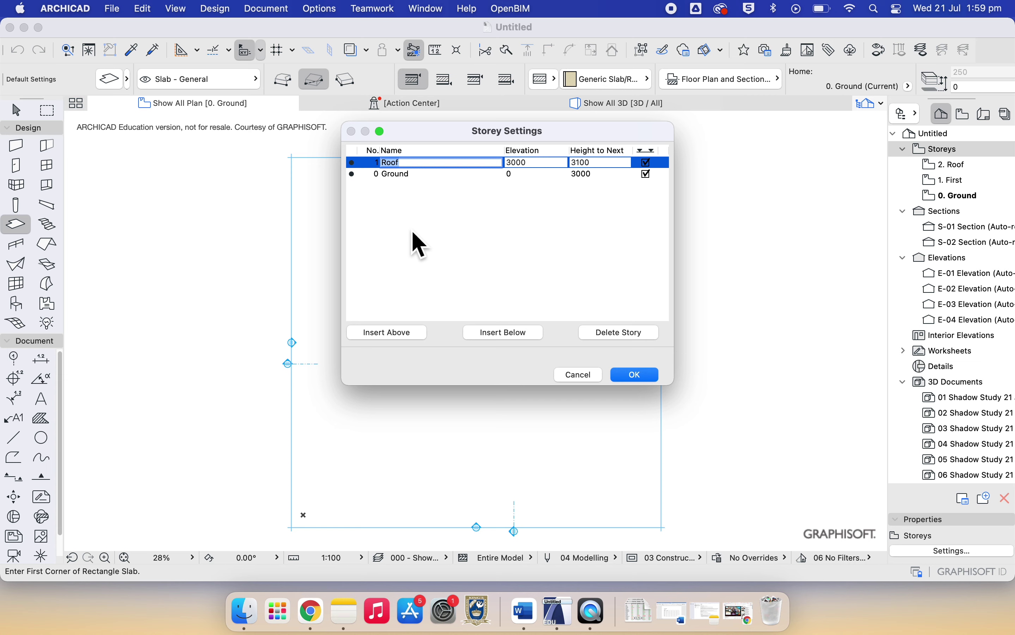
left_click(393, 221)
- Set the Ground storey's height to next to 2400
left_click(405, 175)
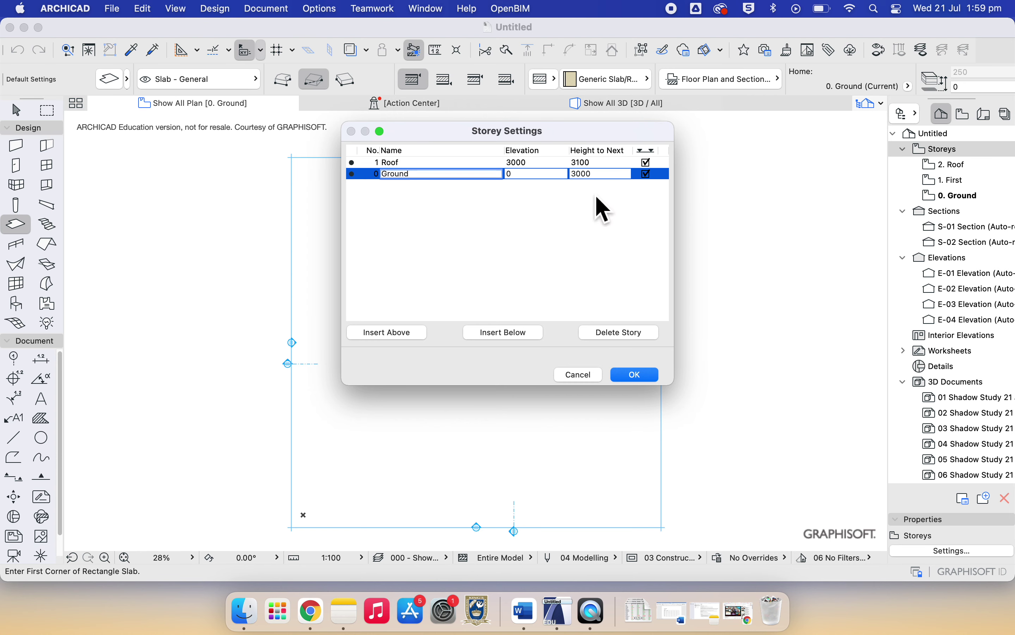
left_click(598, 175)
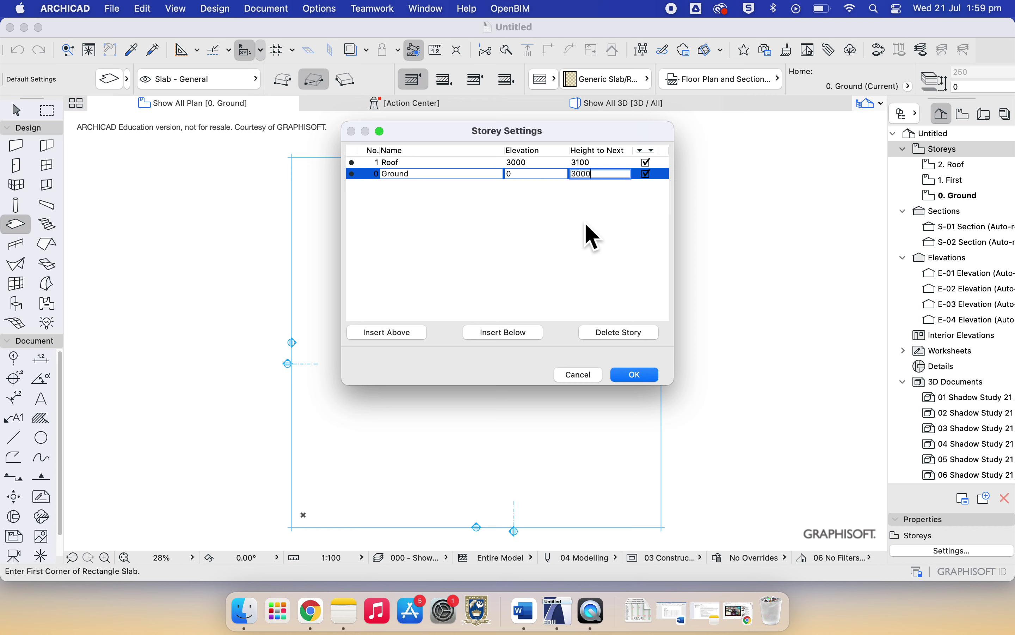
key("BackSpace")
key("BackSpace")
key("BackSpace")
key("BackSpace")
type("2400")
key("Return")
- Check the Roof and Ground storey heights, then apply the storey settings and confirm the deletion
left_click(517, 162)
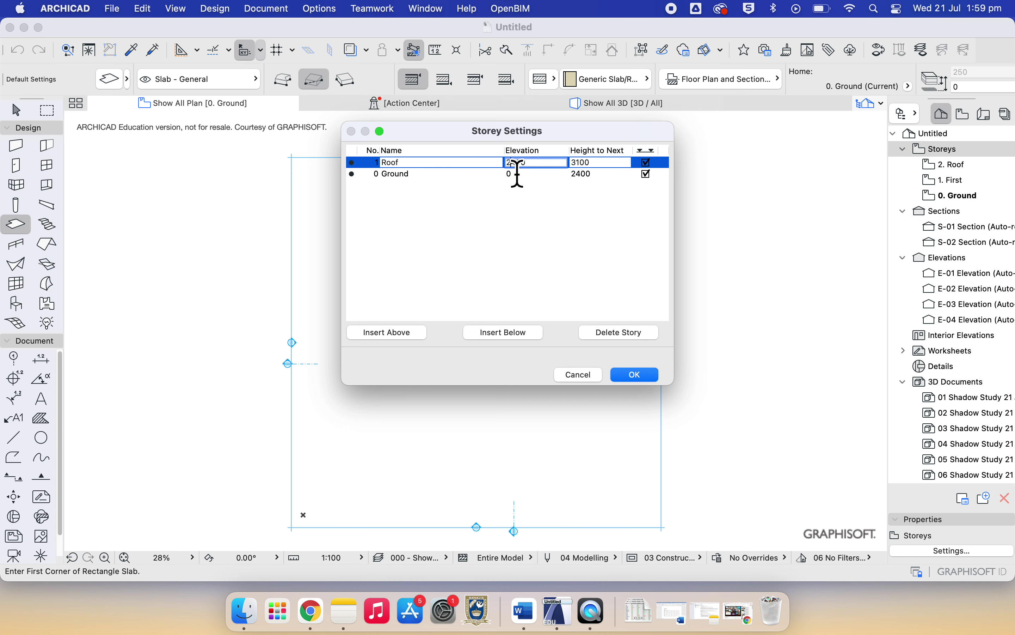
left_click(579, 175)
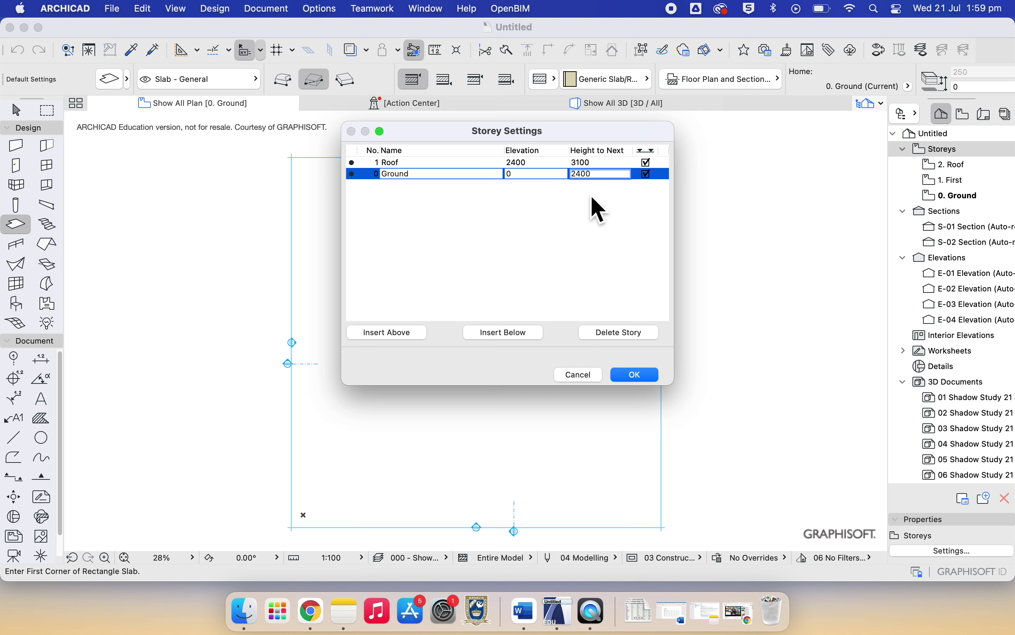
left_click(596, 198)
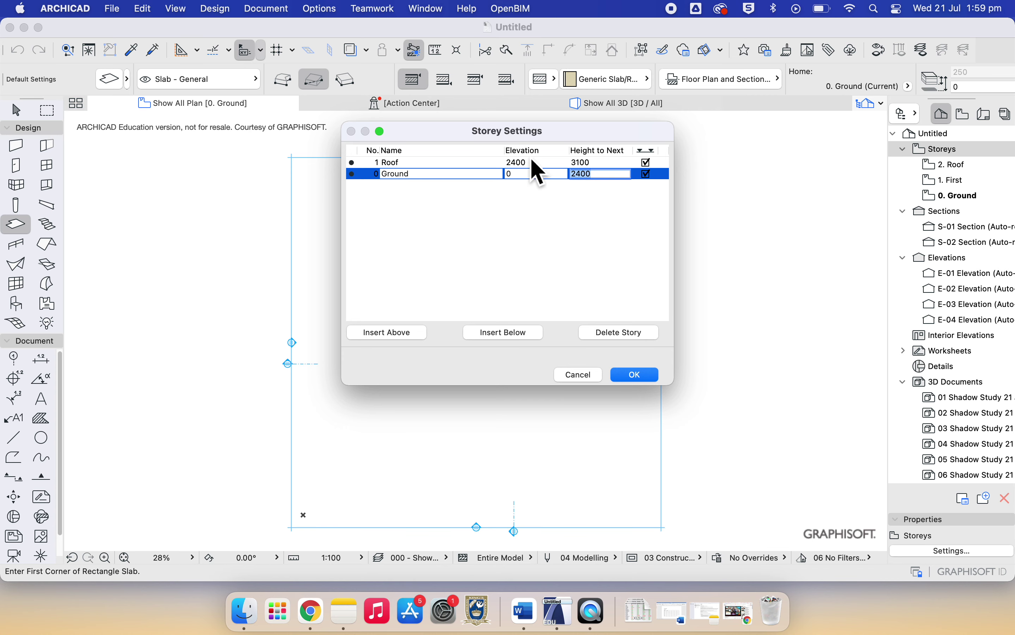
left_click(590, 166)
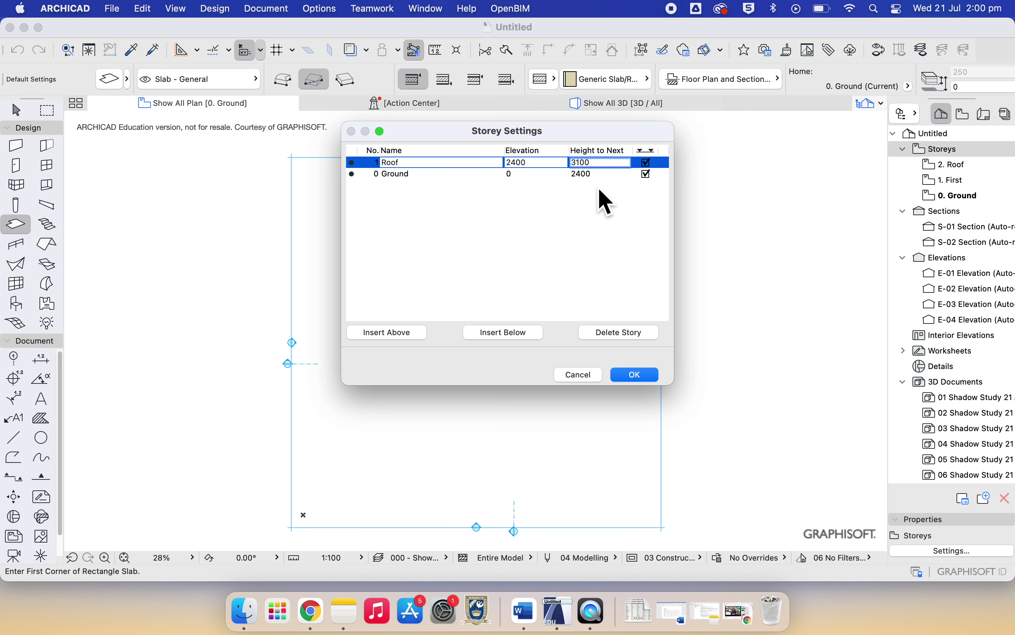
left_click(587, 218)
left_click(633, 383)
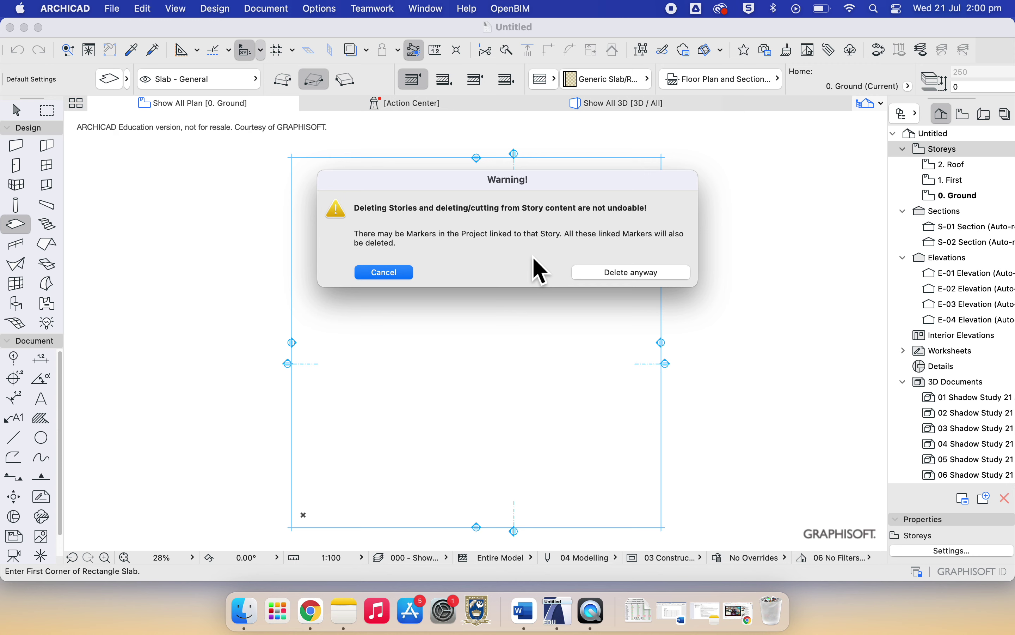
left_click(609, 277)
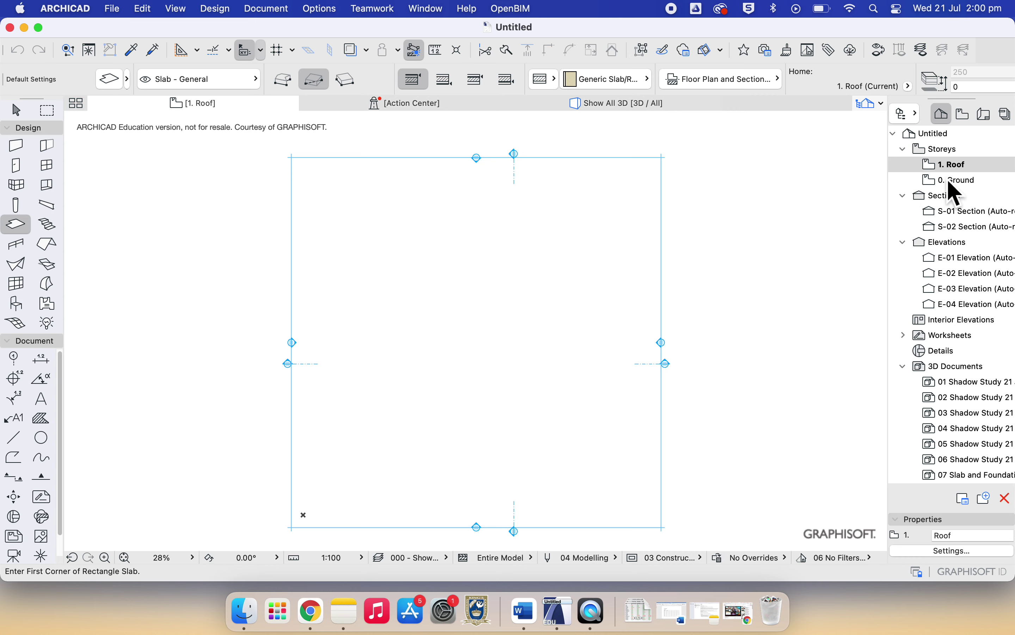
- Open the 0. Ground storey's floor plan from the project map
left_click(960, 183)
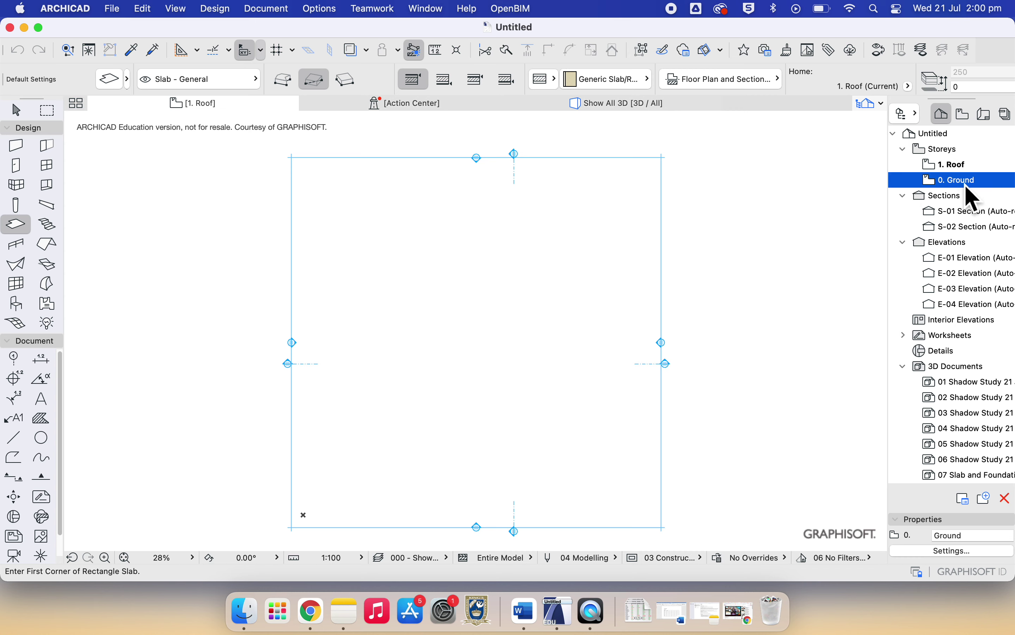
left_click(959, 167)
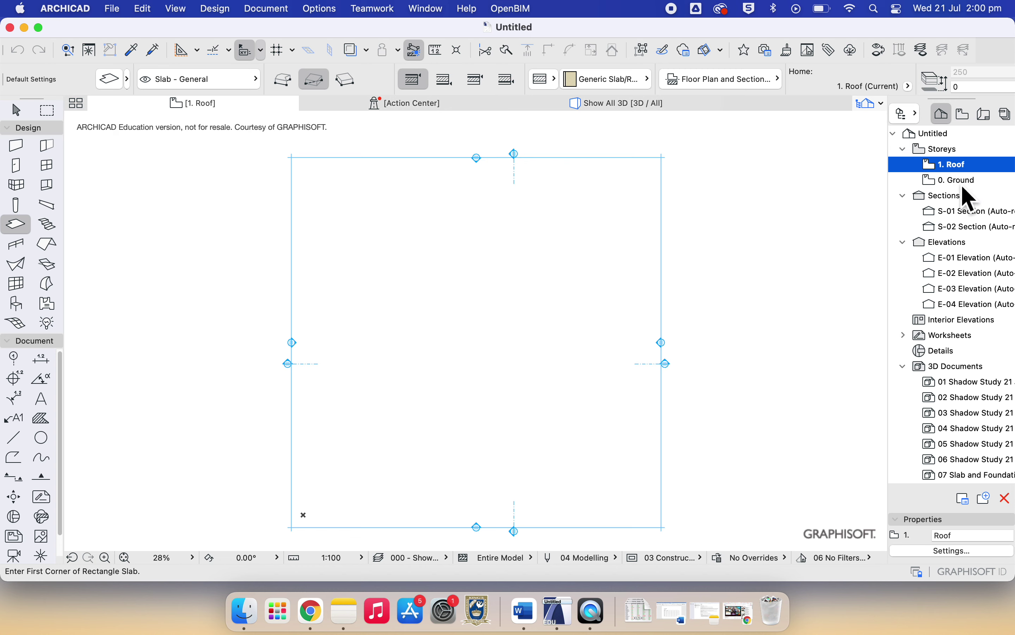
left_click(961, 185)
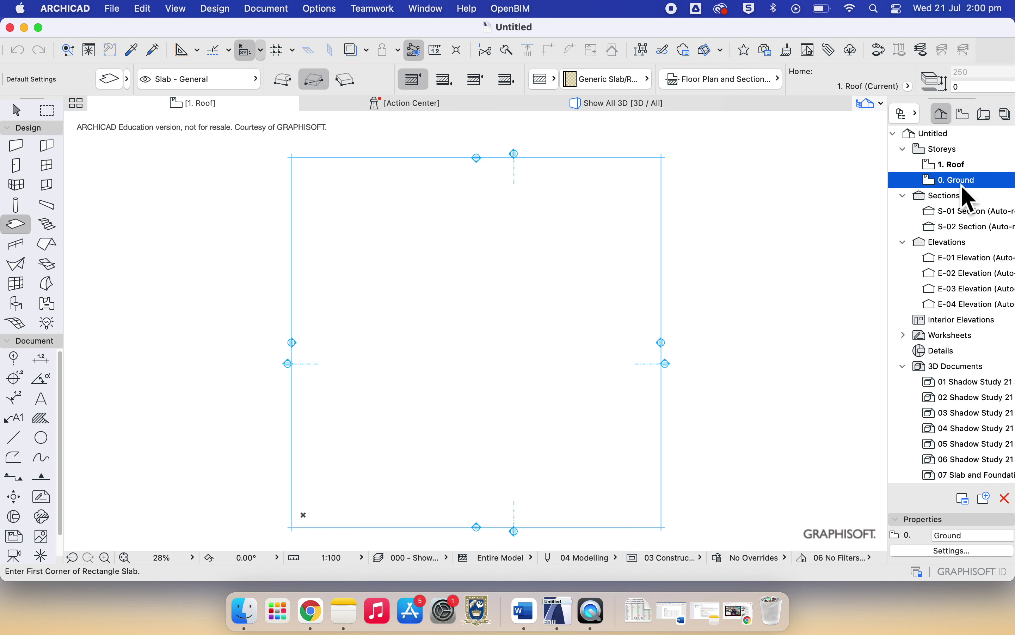
double_click(961, 185)
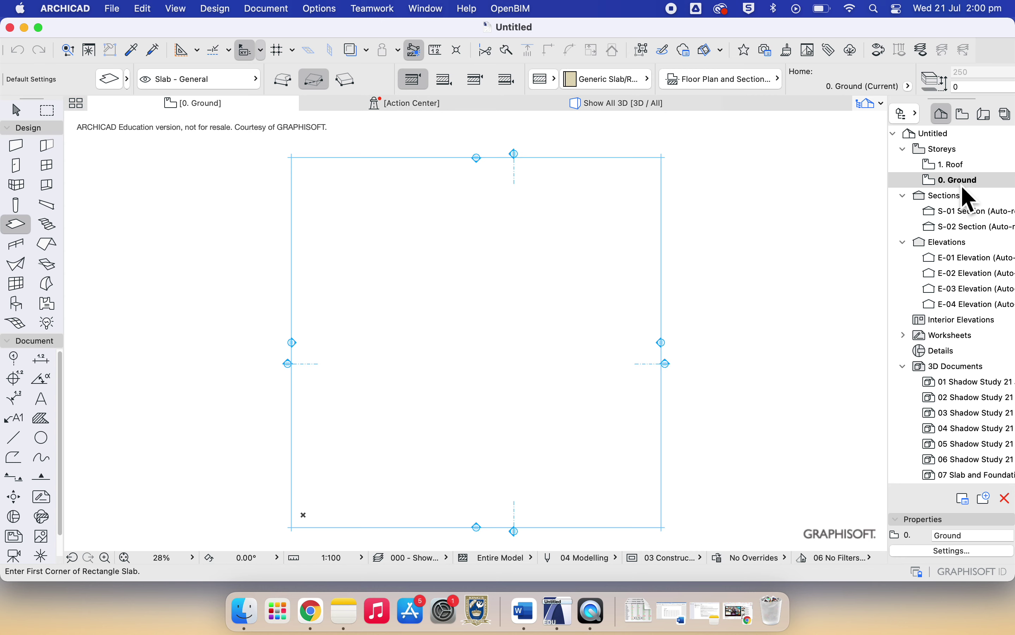